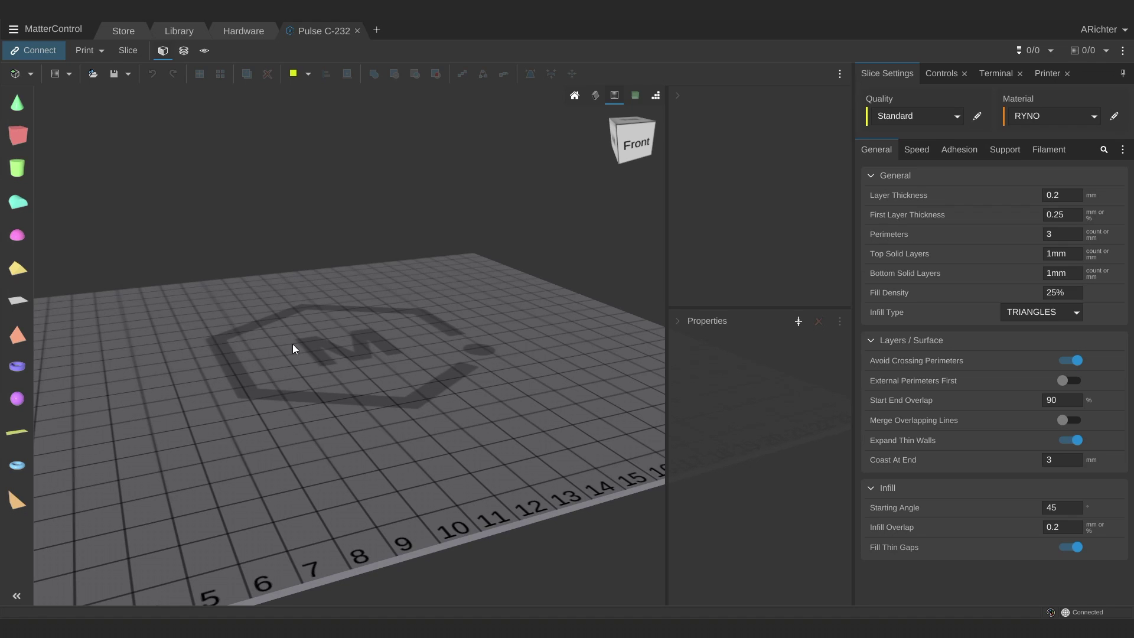
Step: Dock the slice settings beside the workspace and show the printer controls and terminal
{"action": "mouse_move", "coordinate": [870, 282]}
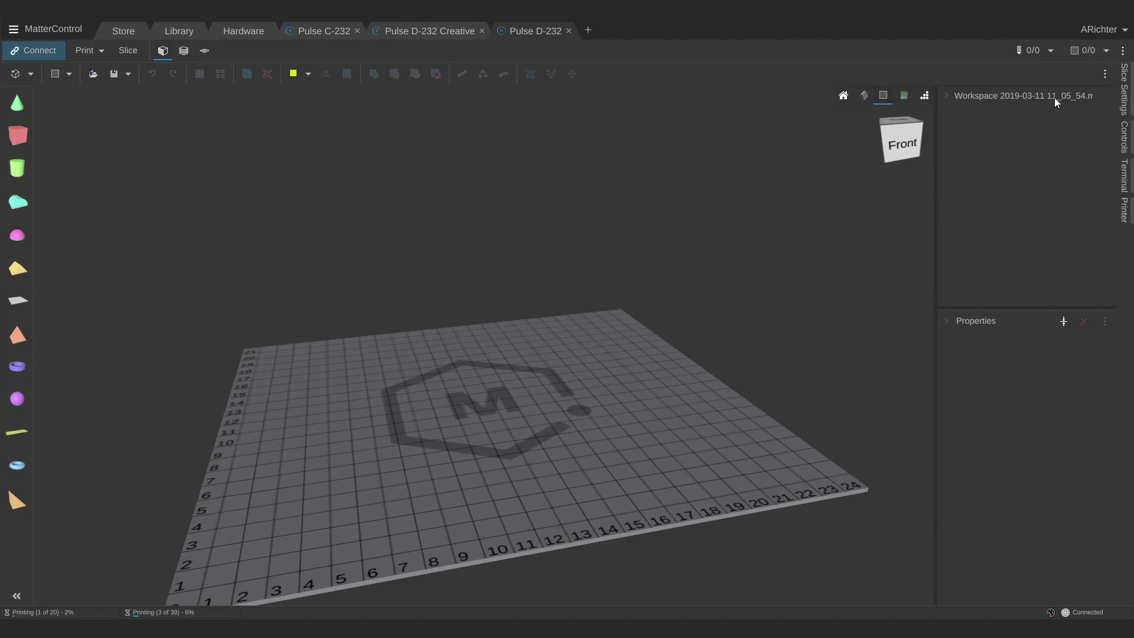
{"action": "left_click", "coordinate": [1124, 108]}
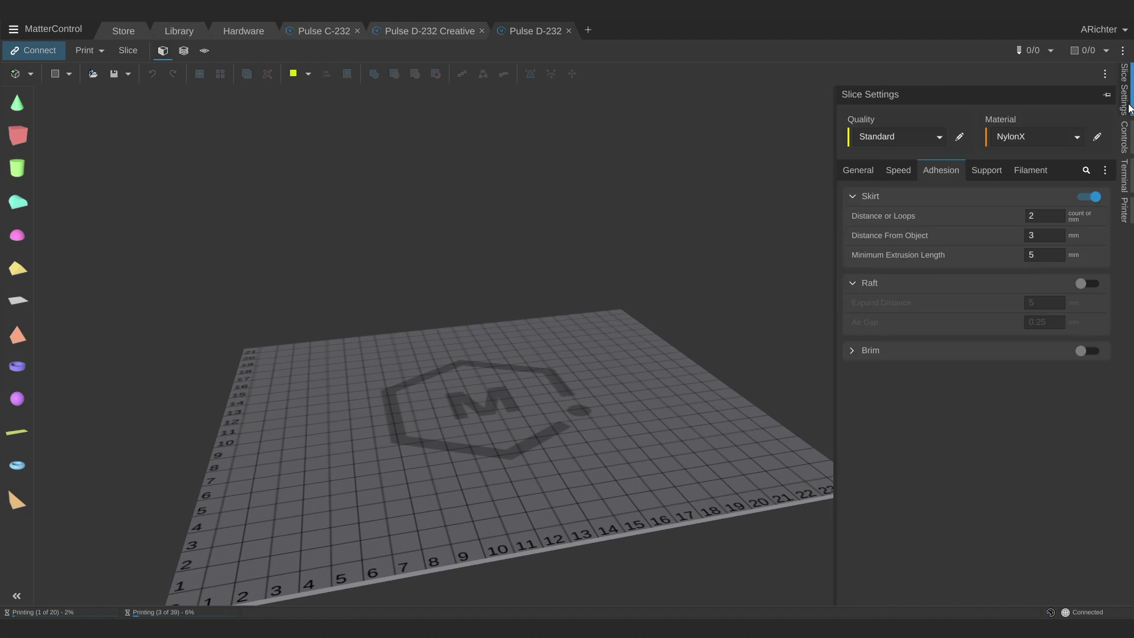
{"action": "left_click", "coordinate": [1104, 96]}
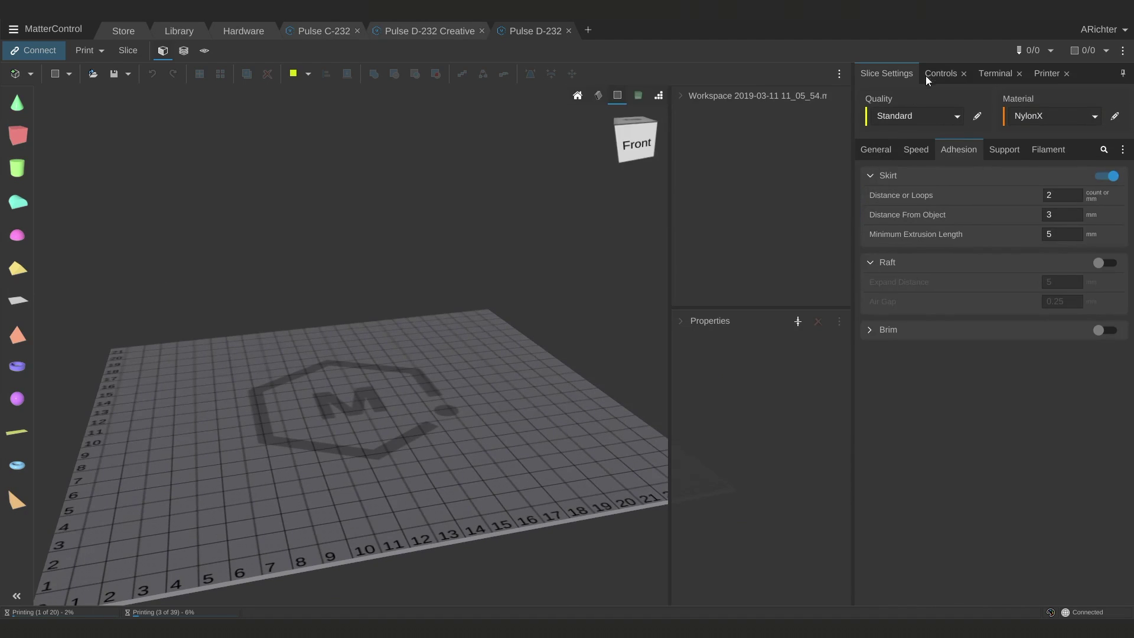
{"action": "left_click", "coordinate": [950, 74]}
{"action": "left_click", "coordinate": [998, 73]}
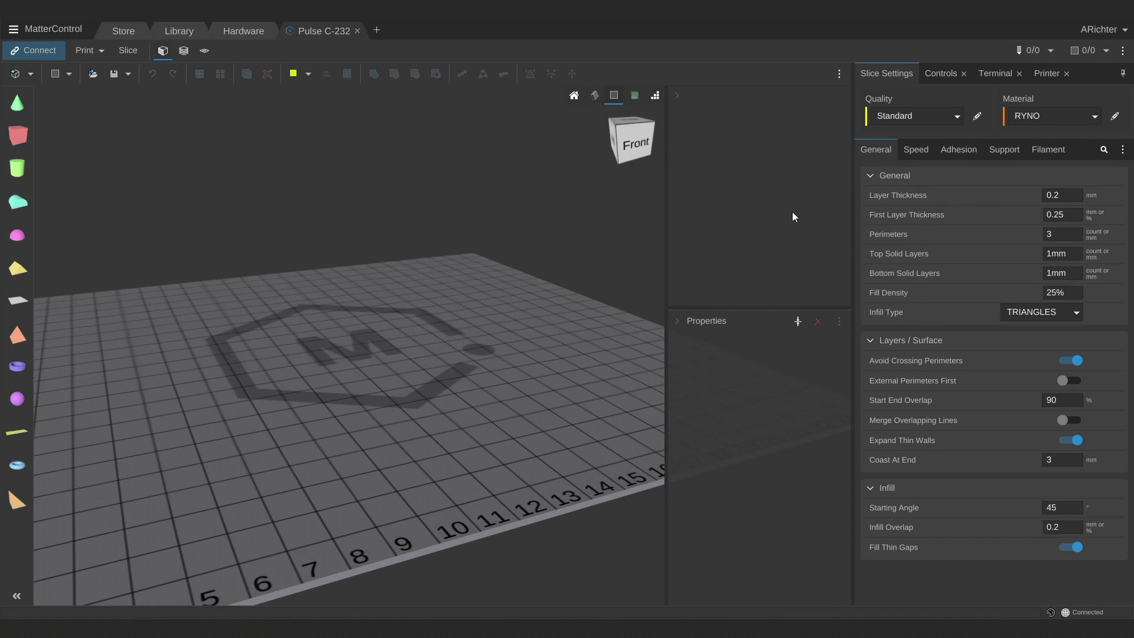
Step: Browse the quality presets and material list, keeping RYNO as the material
{"action": "left_click", "coordinate": [922, 121]}
{"action": "left_click", "coordinate": [1063, 118]}
{"action": "left_click", "coordinate": [1062, 118]}
Step: View the program's version information from the main menu, then dismiss it
{"action": "left_click", "coordinate": [13, 29]}
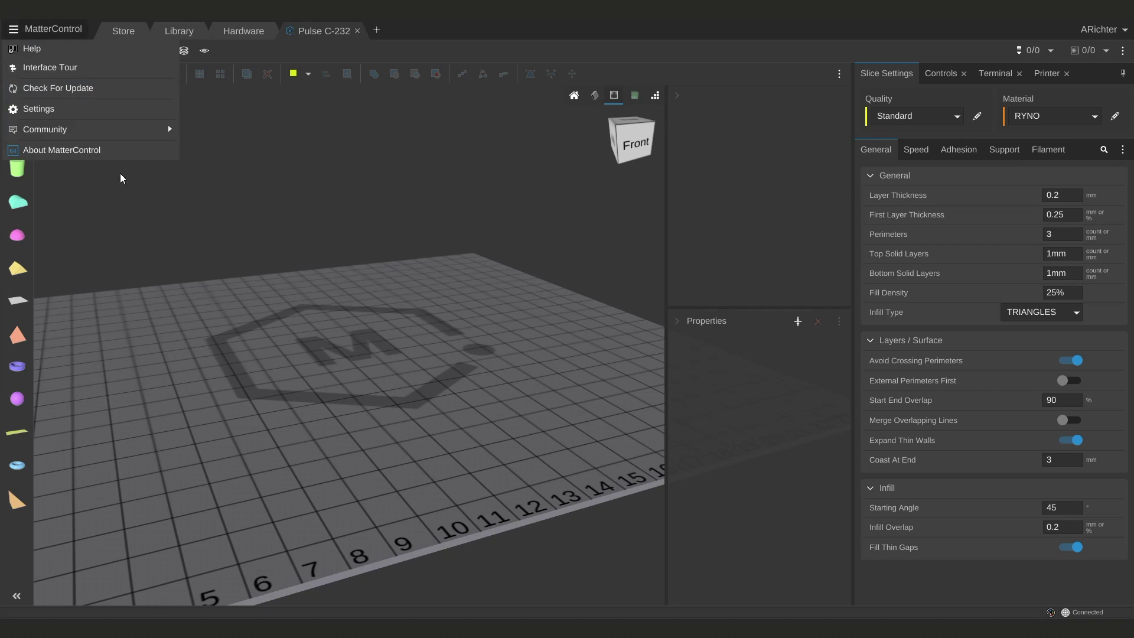
{"action": "left_click", "coordinate": [76, 151]}
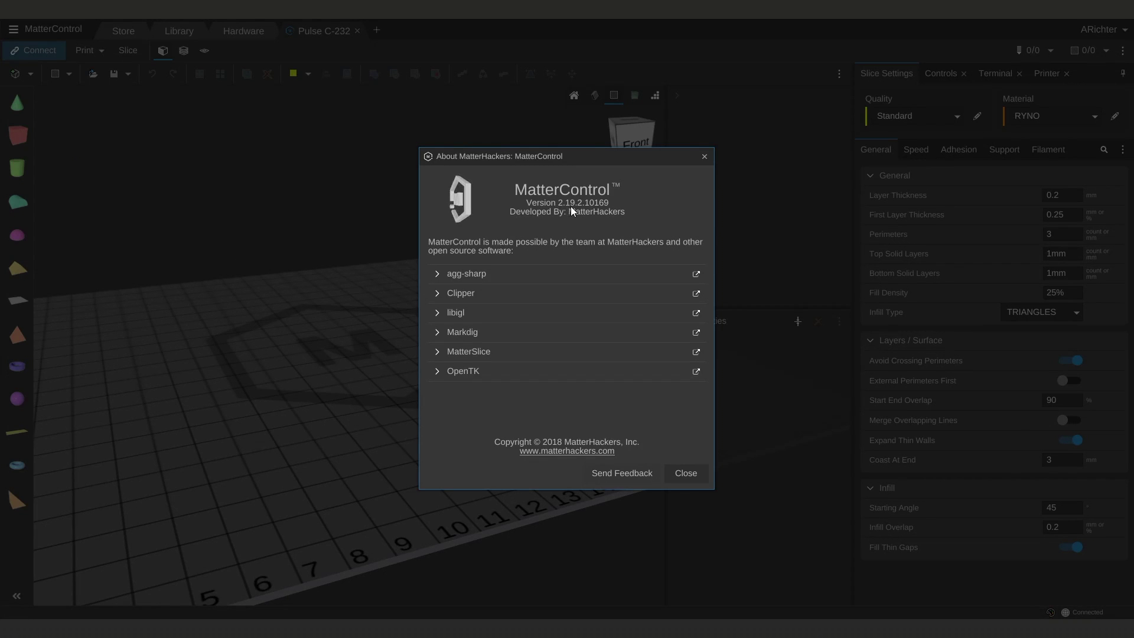
{"action": "key", "text": "Escape"}
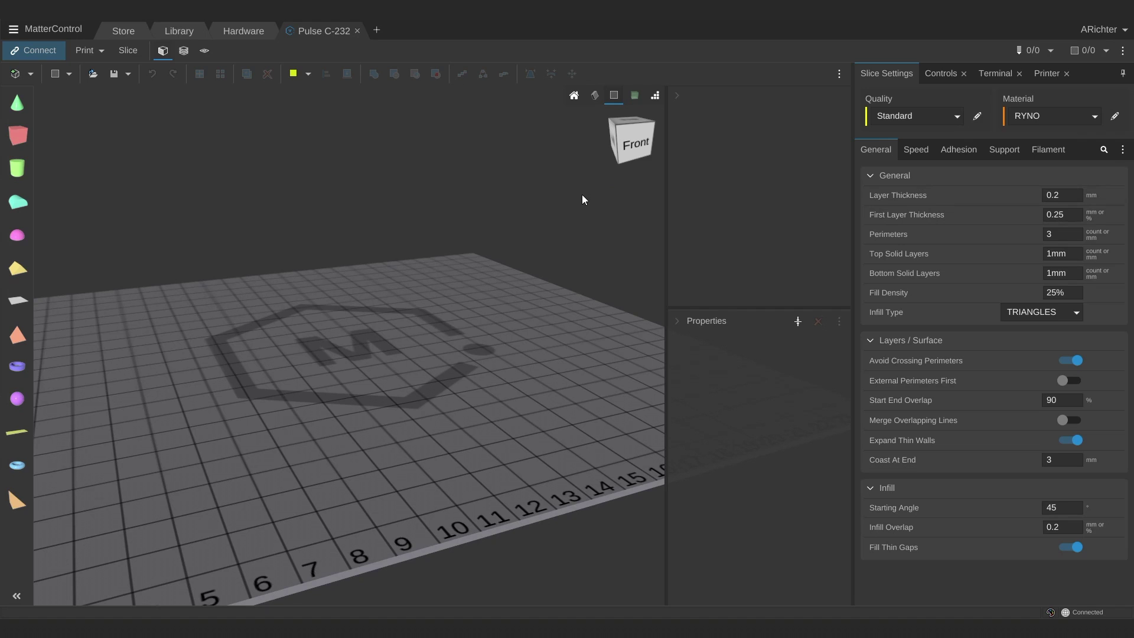
Step: Inspect the Layer Thickness field and the infill pattern list without changing anything
{"action": "mouse_move", "coordinate": [876, 203]}
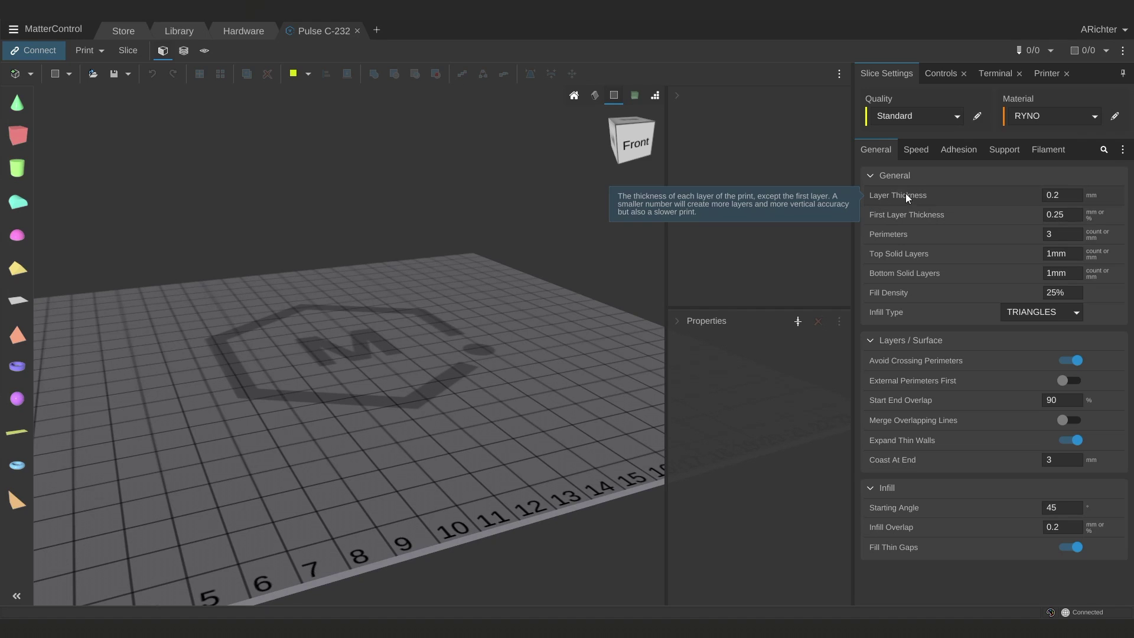
{"action": "left_click", "coordinate": [1062, 196]}
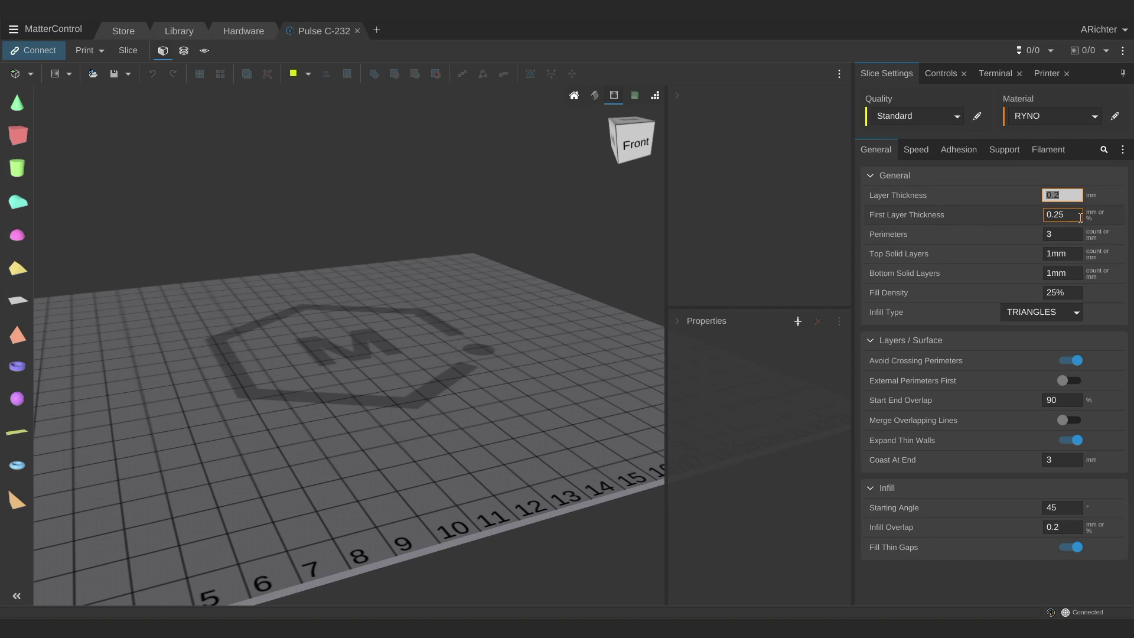
{"action": "mouse_move", "coordinate": [1090, 201]}
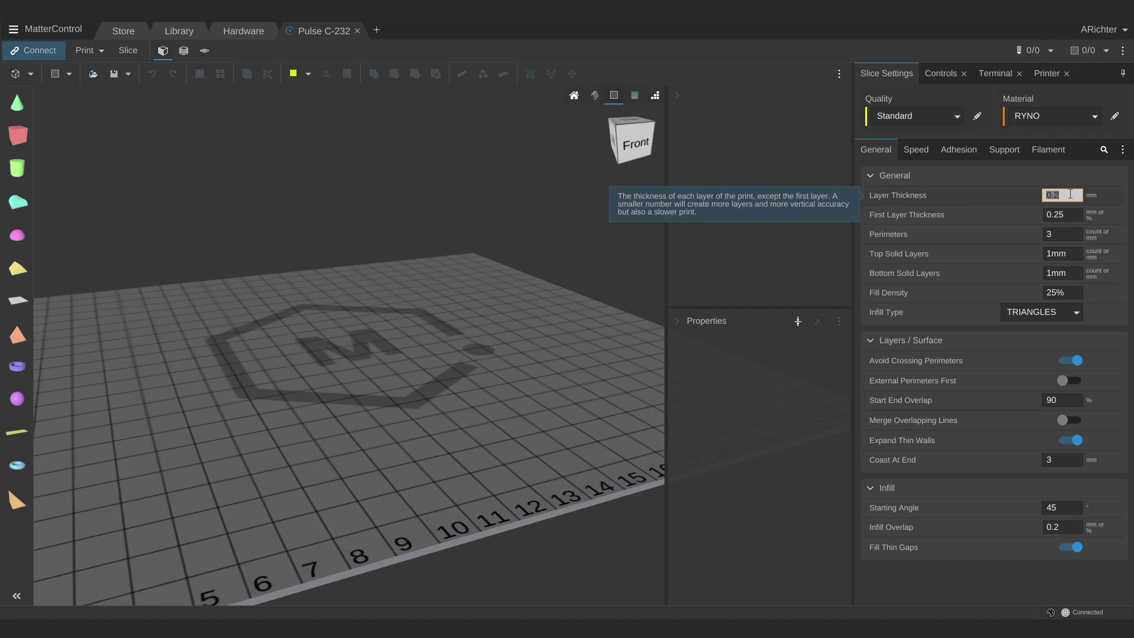
{"action": "left_click", "coordinate": [1070, 194]}
{"action": "double_click", "coordinate": [1070, 193]}
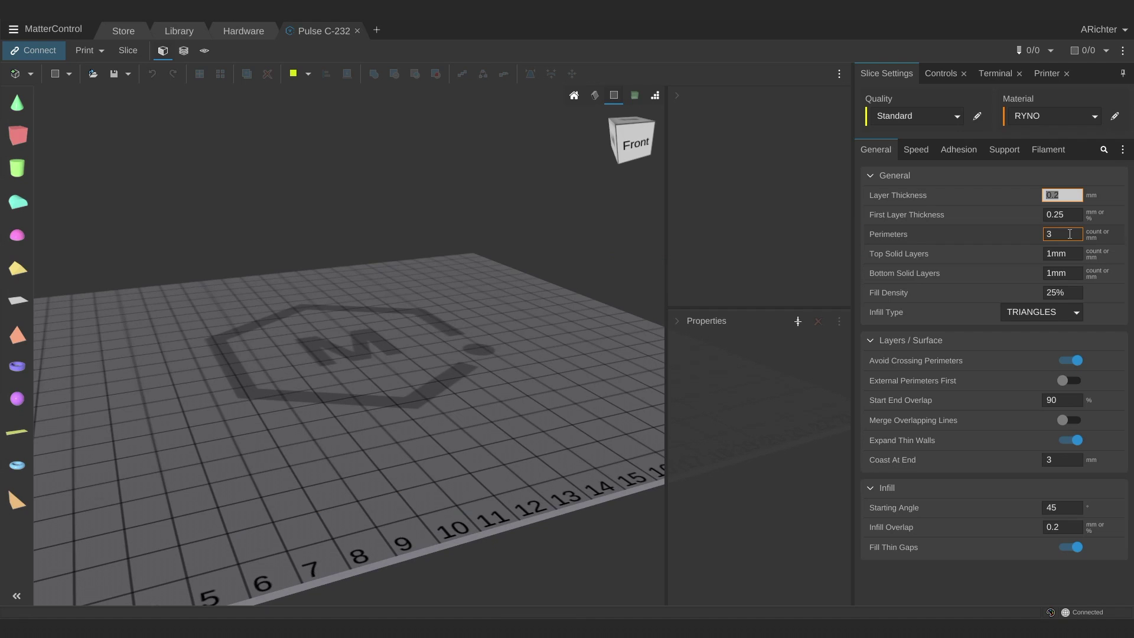
{"action": "mouse_move", "coordinate": [1096, 254]}
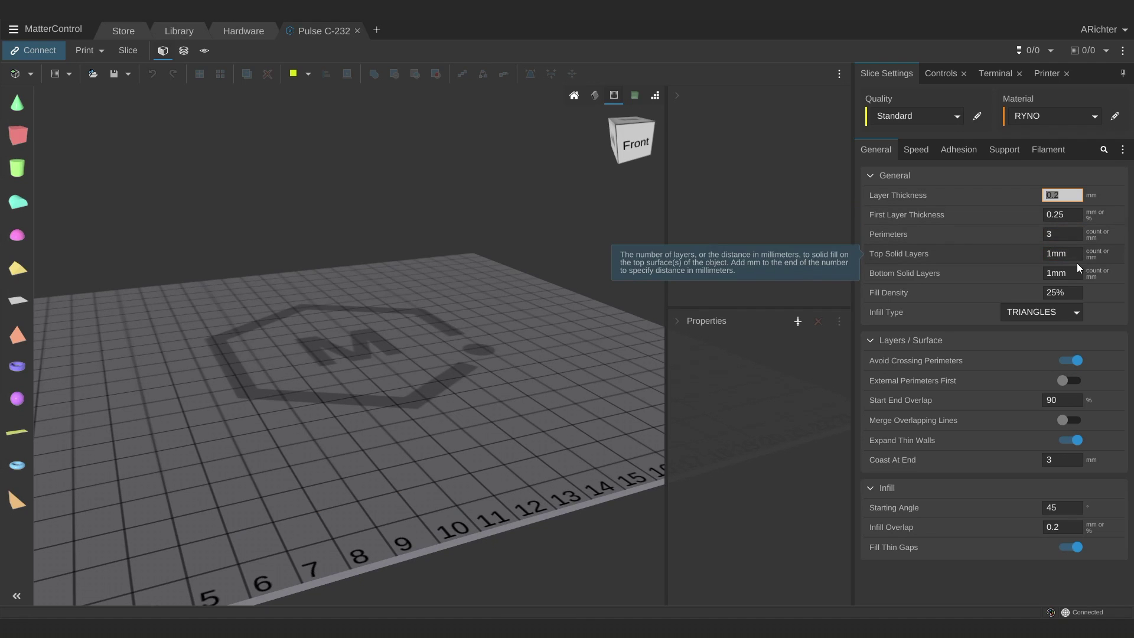
{"action": "mouse_move", "coordinate": [1073, 271]}
{"action": "left_click", "coordinate": [1073, 314]}
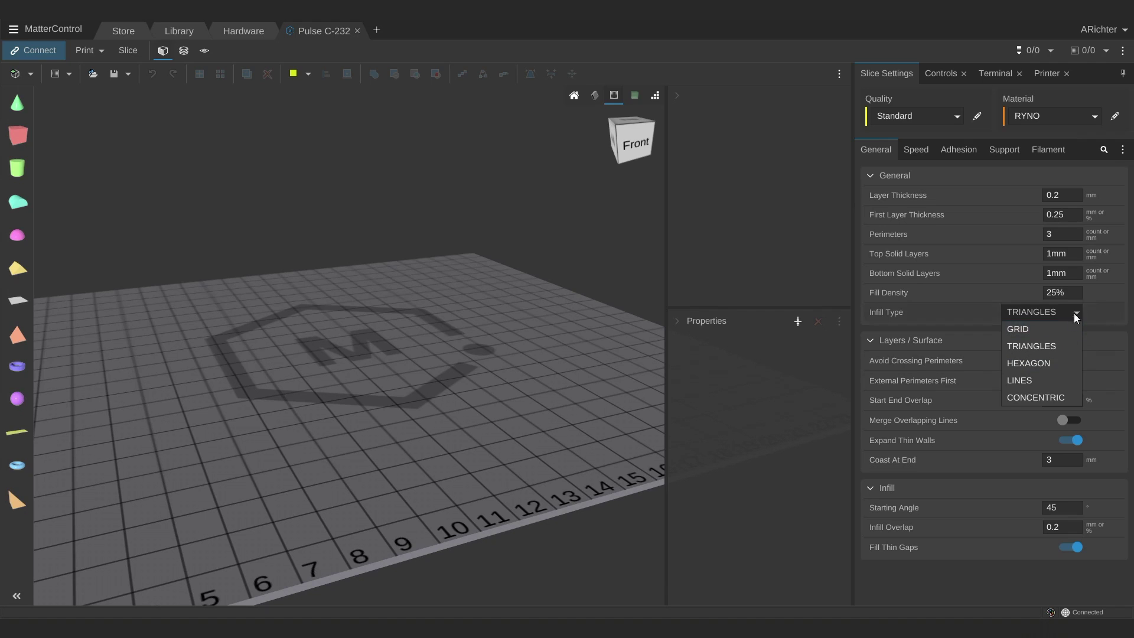
{"action": "left_click", "coordinate": [1072, 293]}
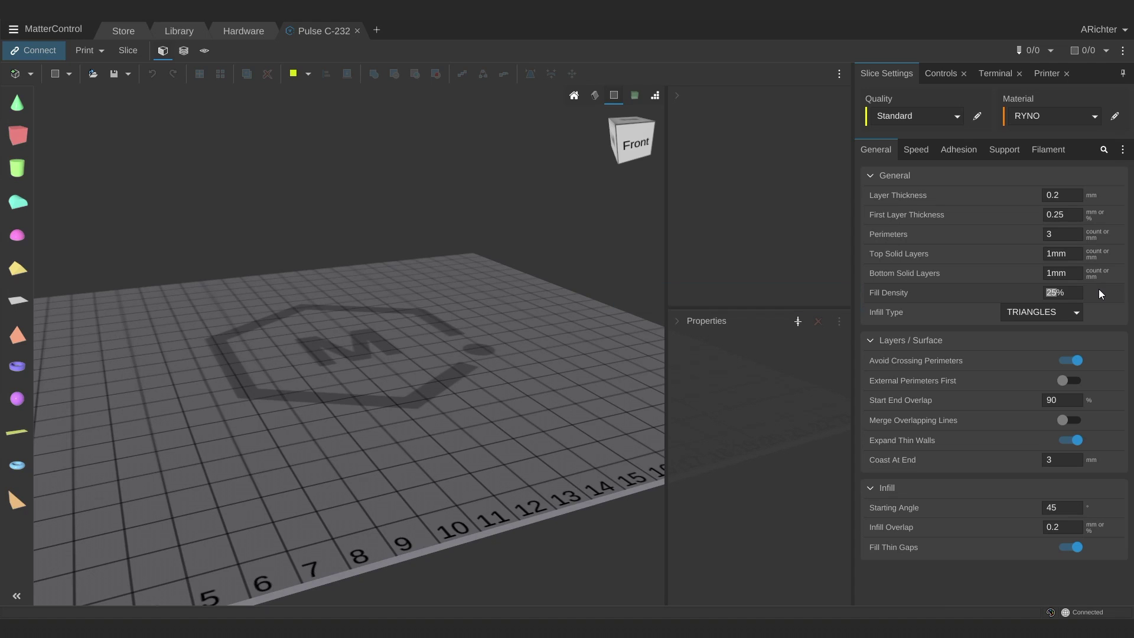
Step: Set Layer Thickness to 0.1 mm and Perimeters to 2
{"action": "left_click", "coordinate": [1069, 195]}
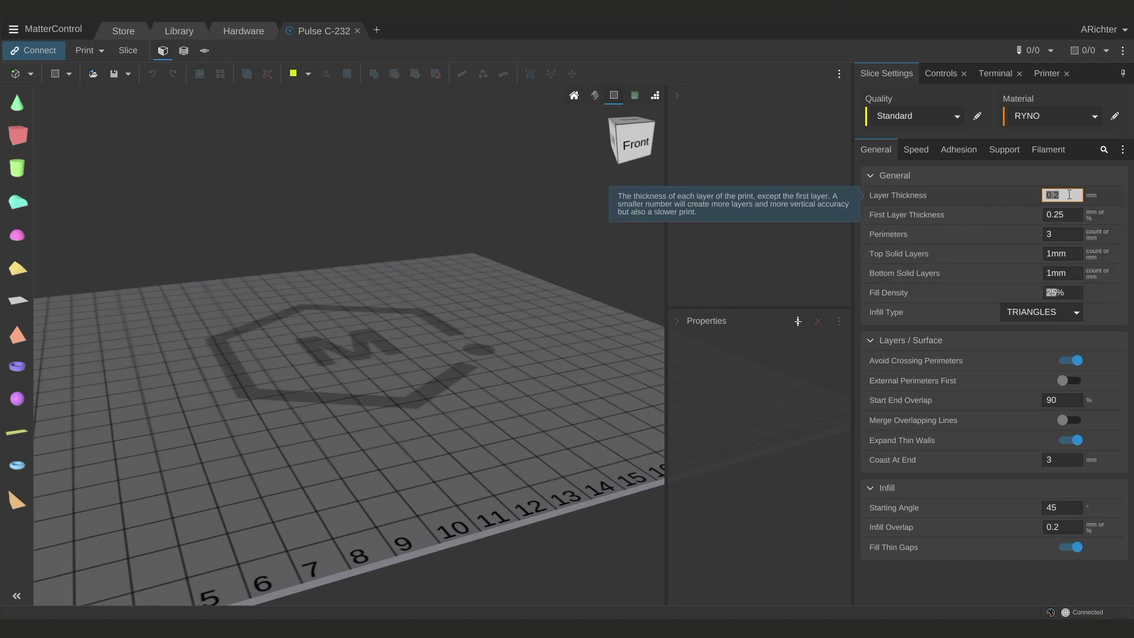
{"action": "type", "text": "0.1"}
{"action": "left_click", "coordinate": [1065, 234]}
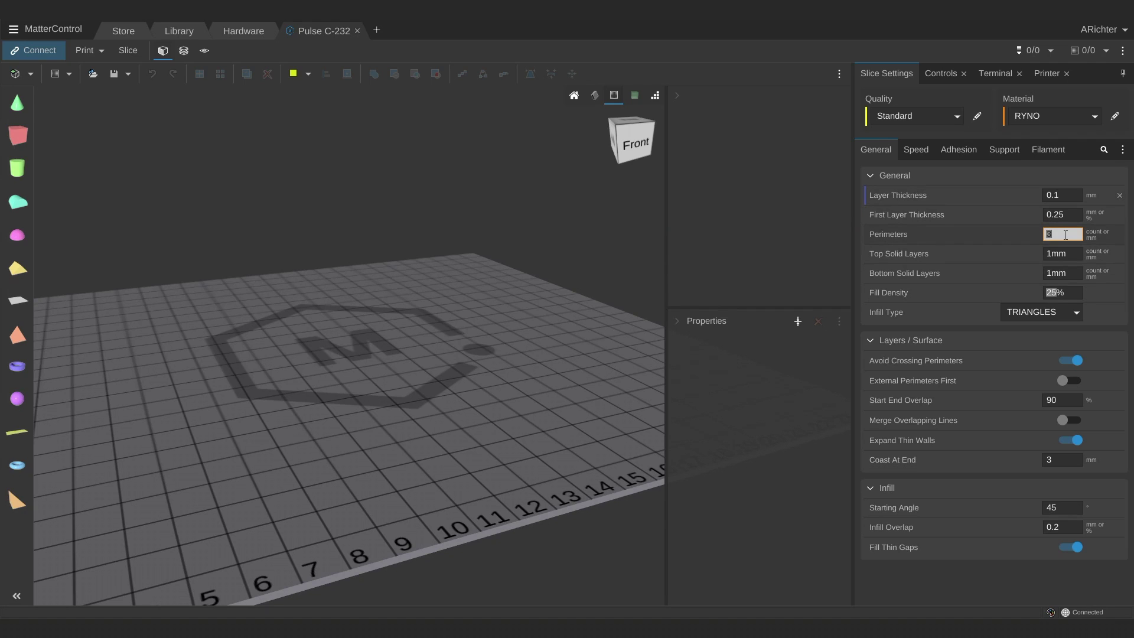
{"action": "type", "text": "2"}
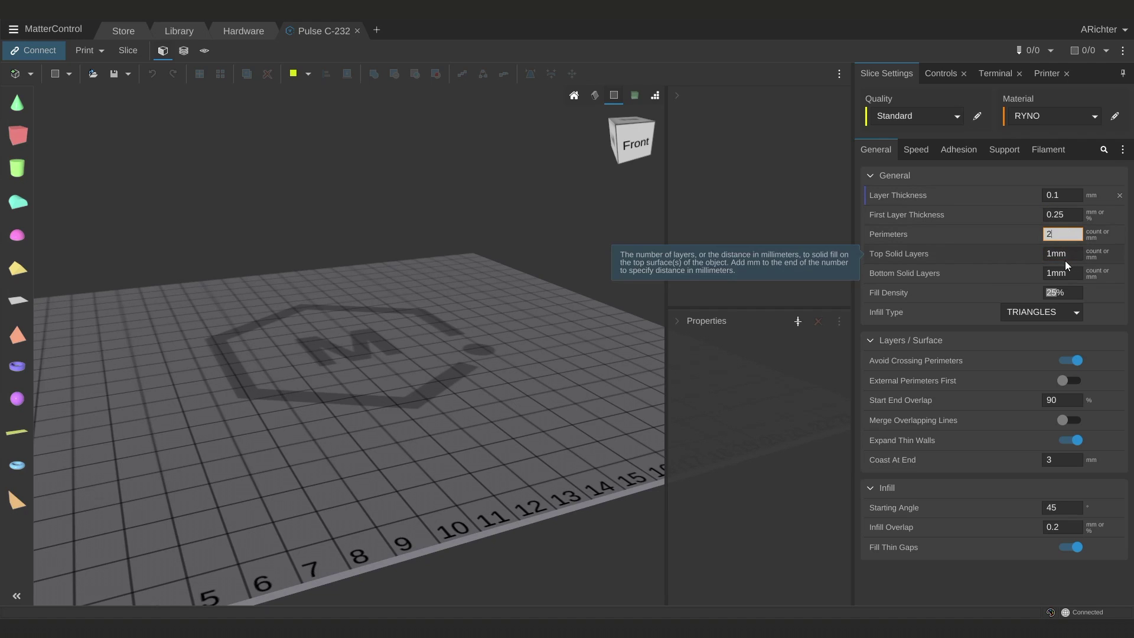
{"action": "left_click", "coordinate": [1106, 255]}
Step: Set Top Solid Layers to 10, Bottom Solid Layers to 6 and Fill Density to 10
{"action": "left_click", "coordinate": [1063, 254]}
{"action": "type", "text": "10"}
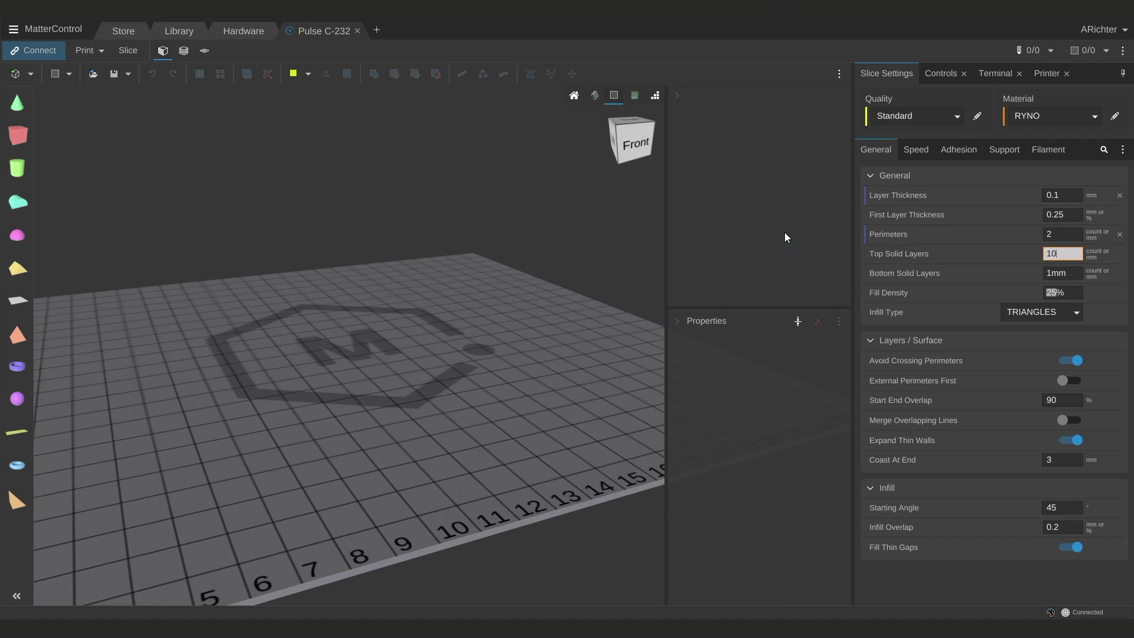
{"action": "left_click", "coordinate": [1063, 273]}
{"action": "type", "text": "6"}
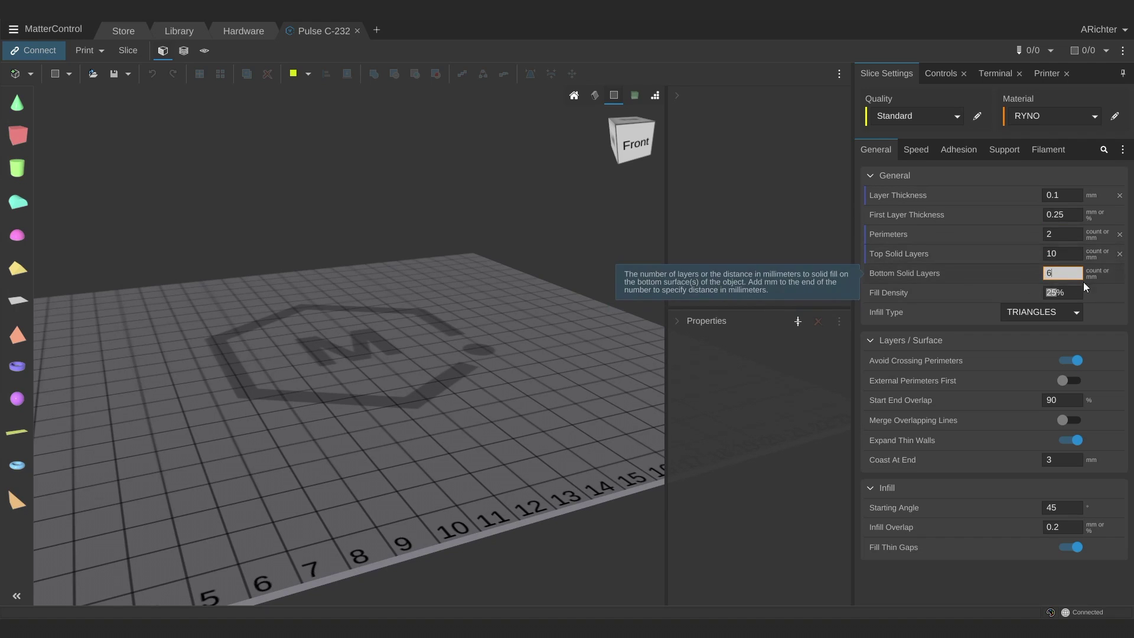
{"action": "key", "text": "Return"}
{"action": "left_click", "coordinate": [1056, 294]}
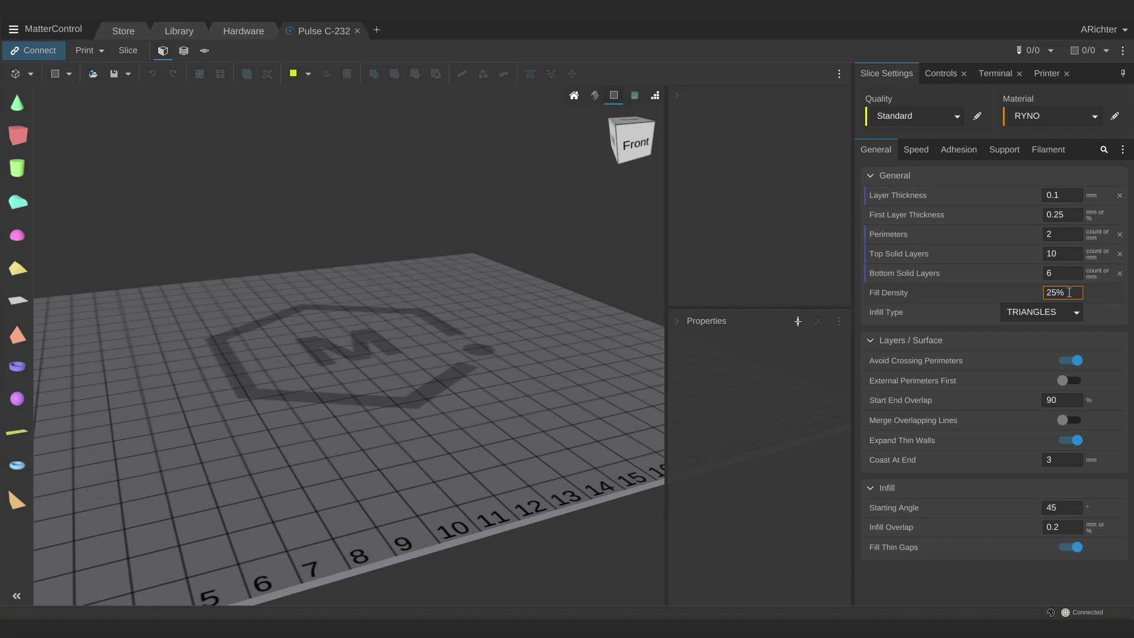
{"action": "double_click", "coordinate": [1056, 294]}
{"action": "type", "text": "10"}
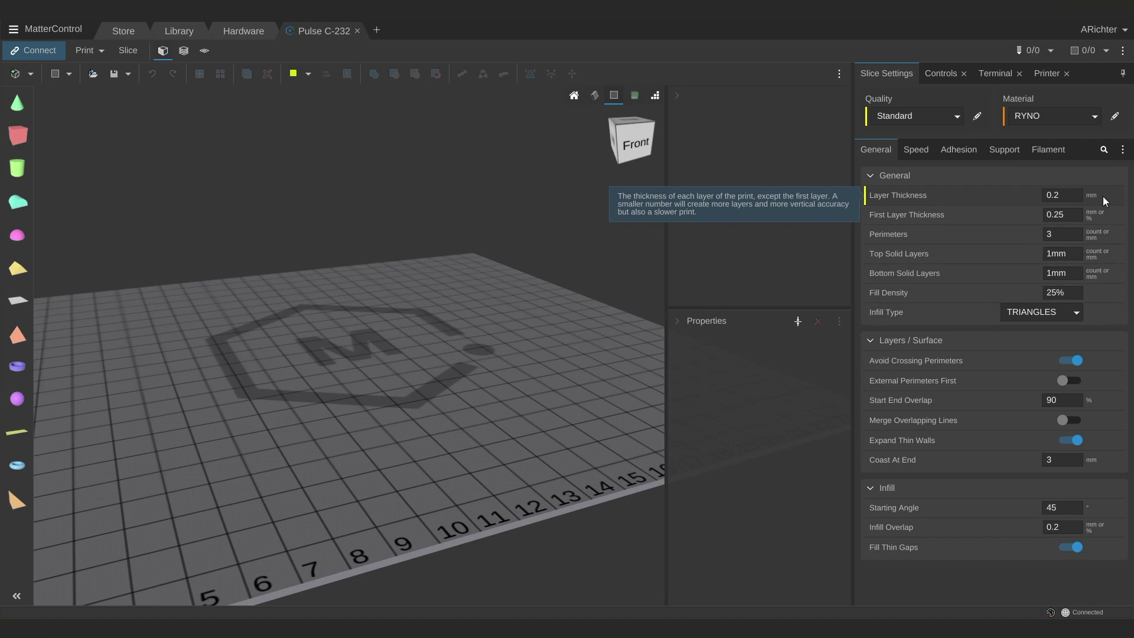
Step: Change Fill Density to 15% and Perimeters to 2, then collapse the General group
{"action": "left_click", "coordinate": [1073, 197]}
{"action": "left_click", "coordinate": [1043, 292]}
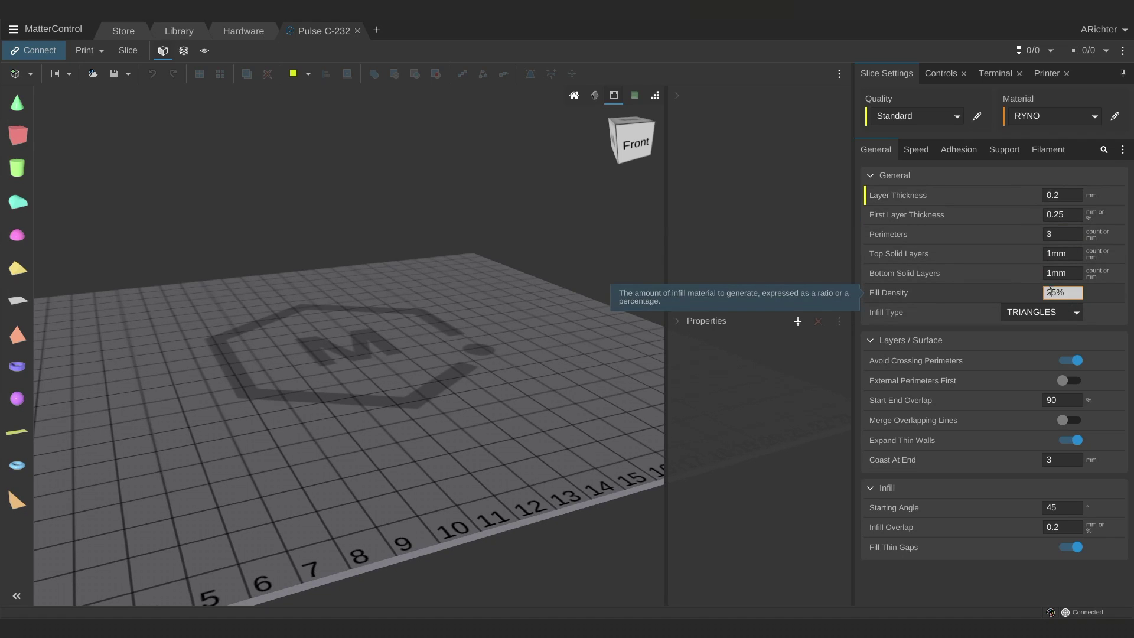
{"action": "type", "text": "1"}
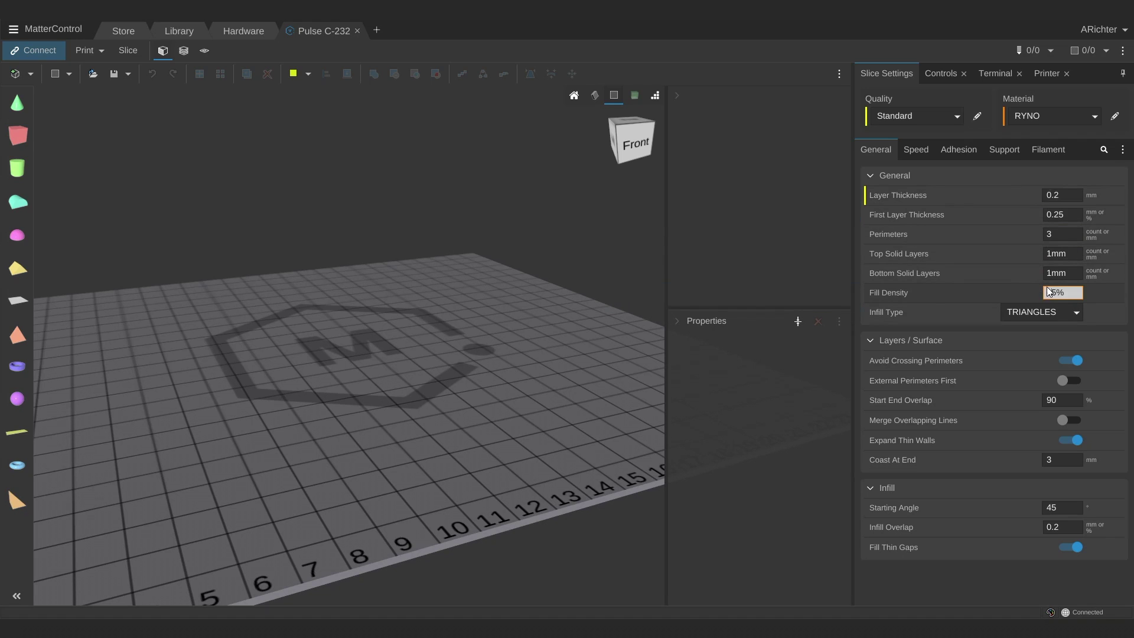
{"action": "left_click", "coordinate": [1052, 234]}
{"action": "type", "text": "2"}
{"action": "key", "text": "Tab"}
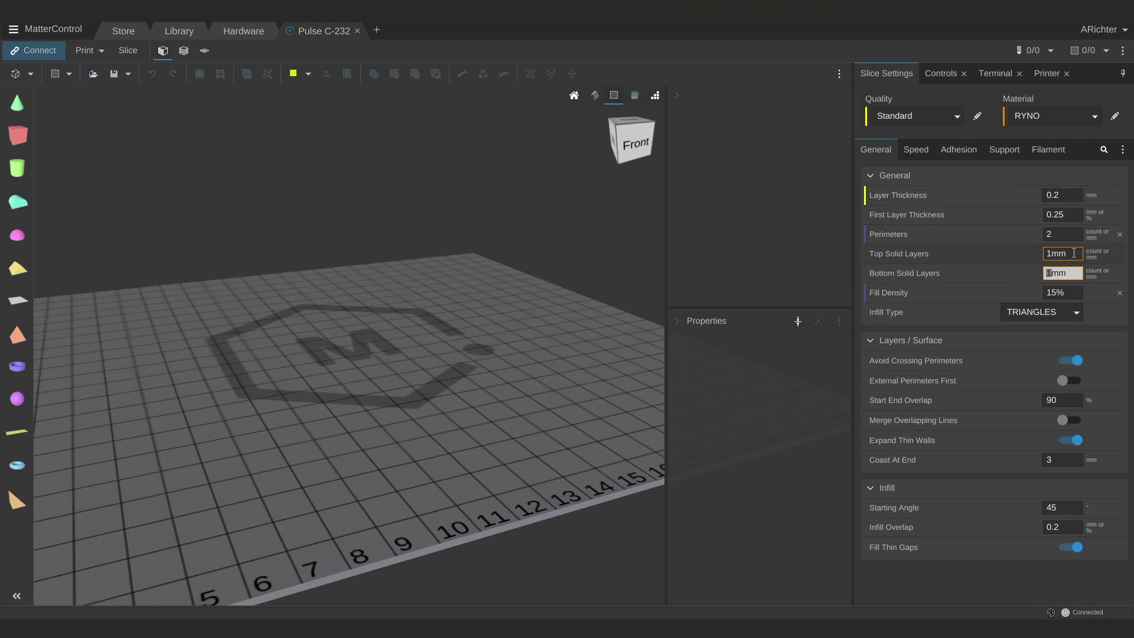
{"action": "left_click", "coordinate": [1070, 273]}
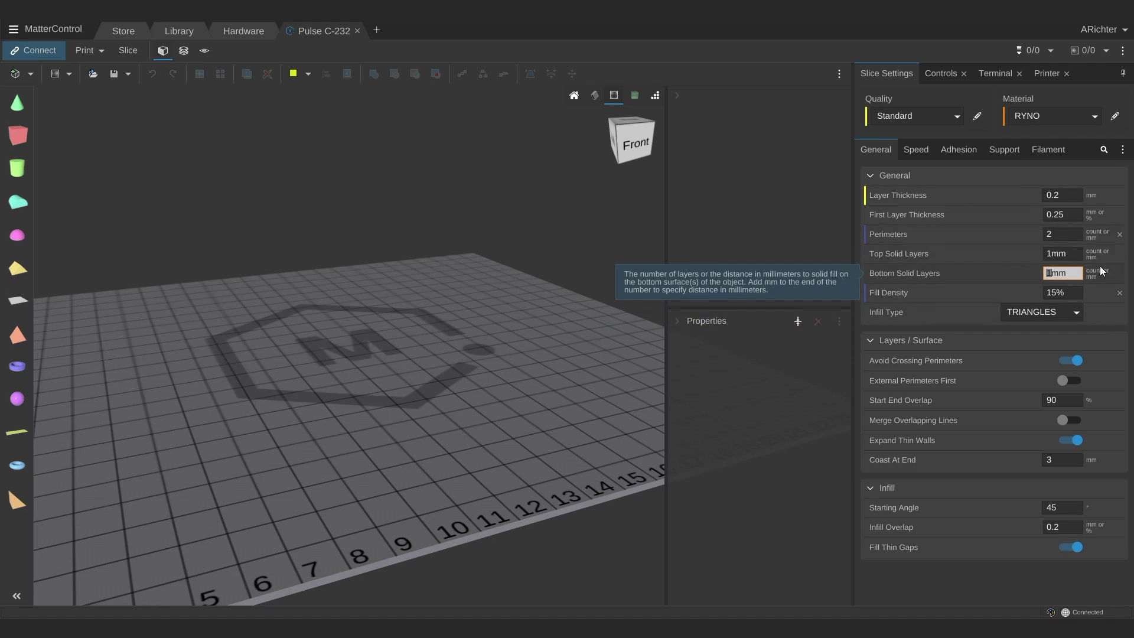
{"action": "left_click", "coordinate": [1108, 177]}
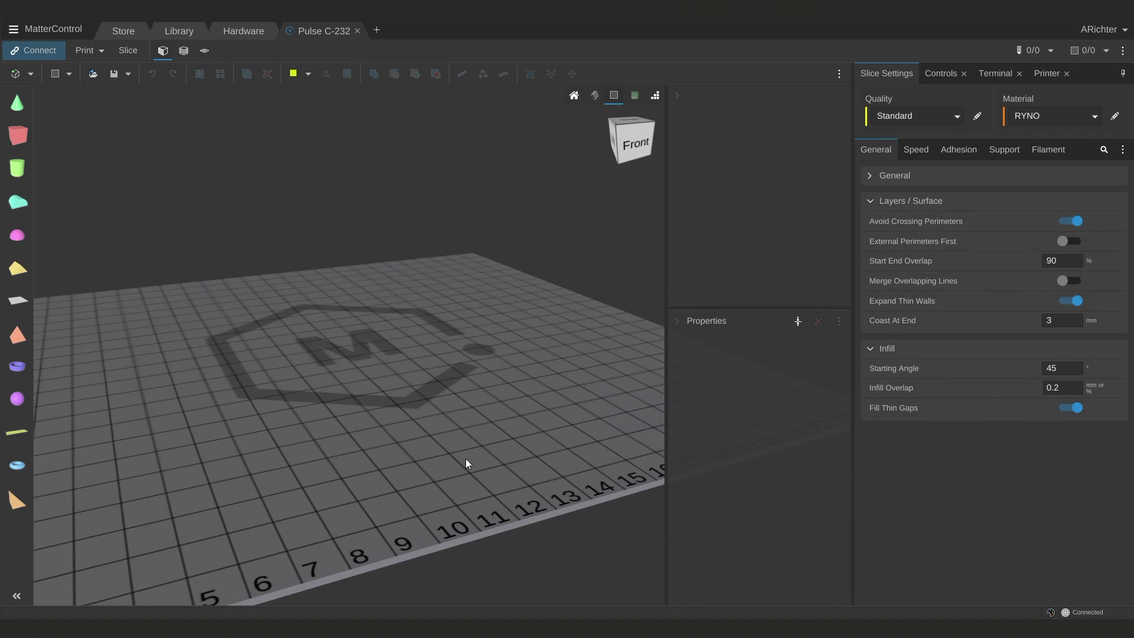
Step: Show the Speed settings and select the Infill speed and Minimum Layer Time values
{"action": "left_click", "coordinate": [915, 150]}
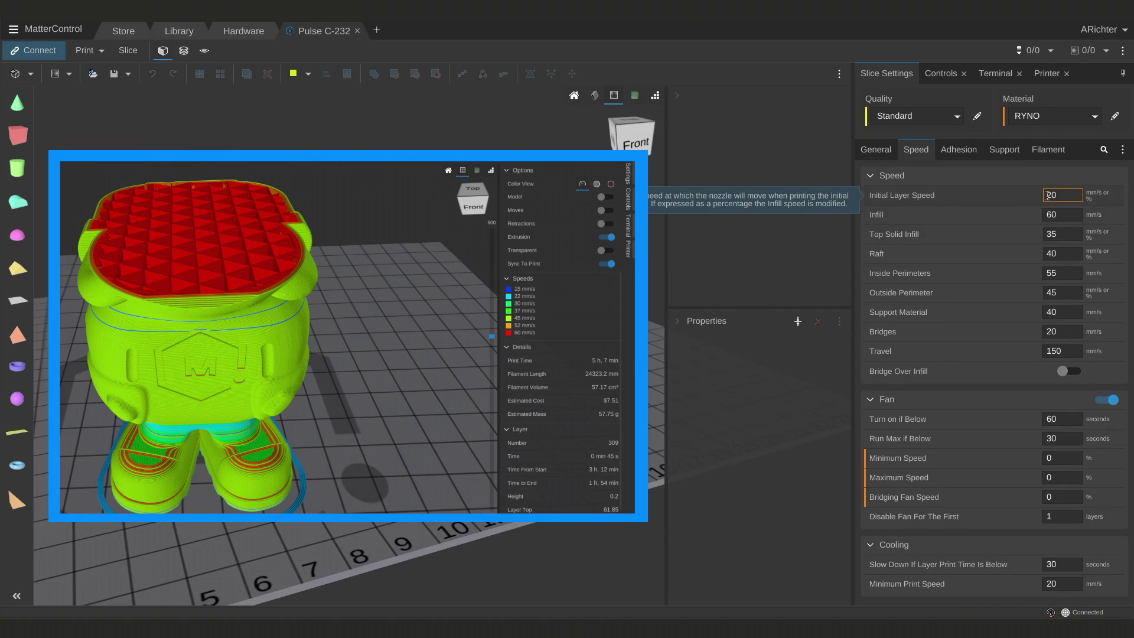
{"action": "left_click", "coordinate": [1049, 214]}
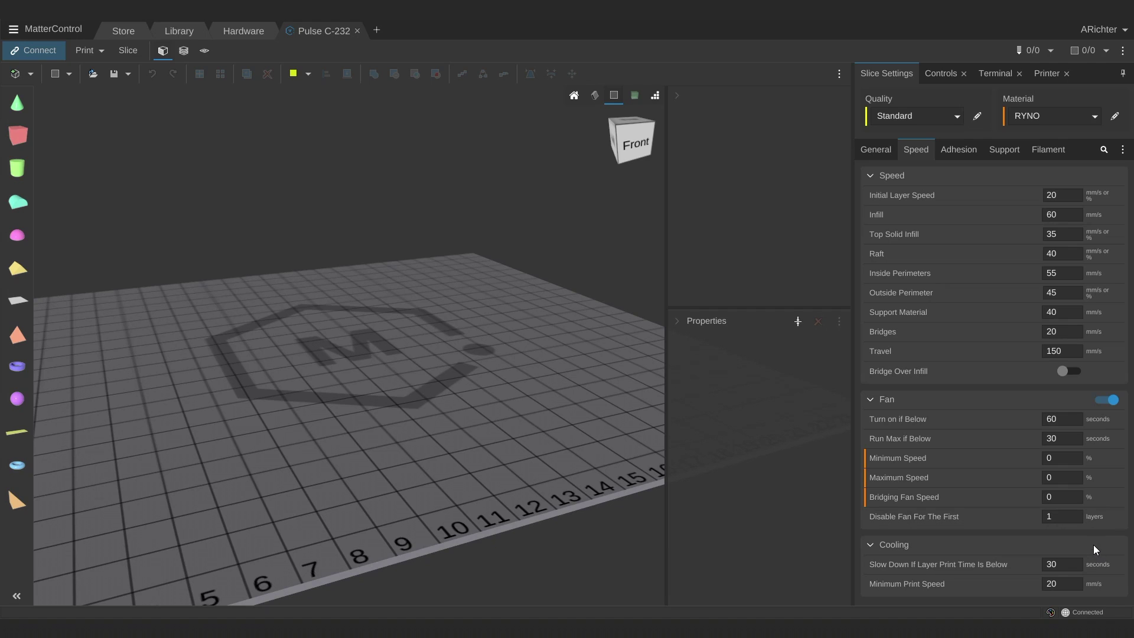
{"action": "left_click", "coordinate": [1082, 564]}
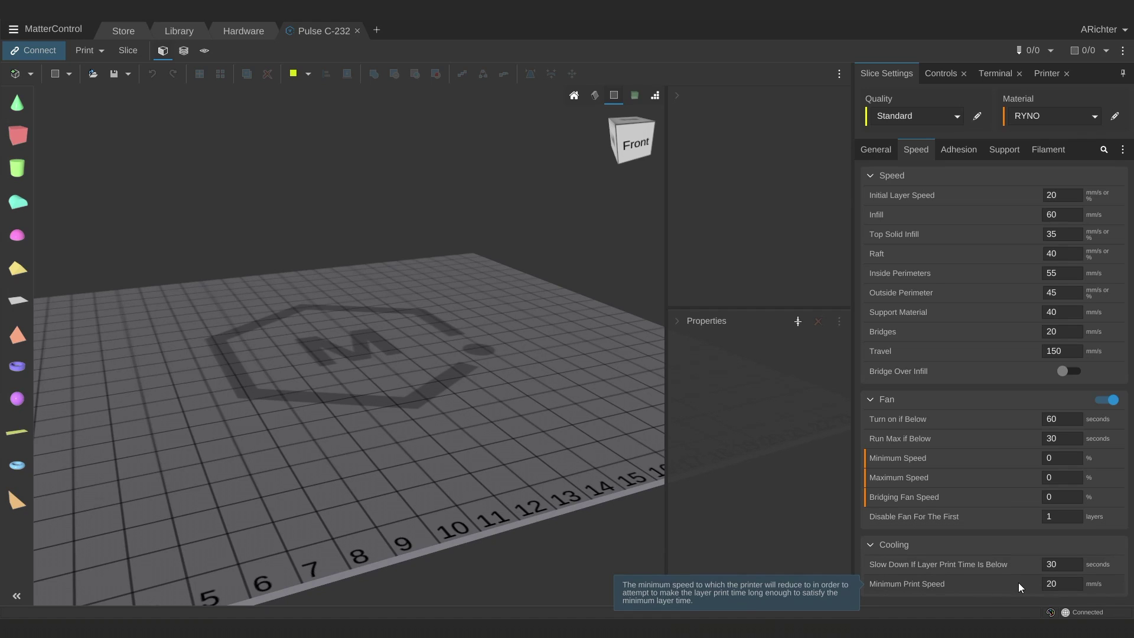
Step: Collapse Cooling, then on the Adhesion tab turn Raft off and Brim on
{"action": "left_click", "coordinate": [1011, 544]}
{"action": "left_click", "coordinate": [958, 153]}
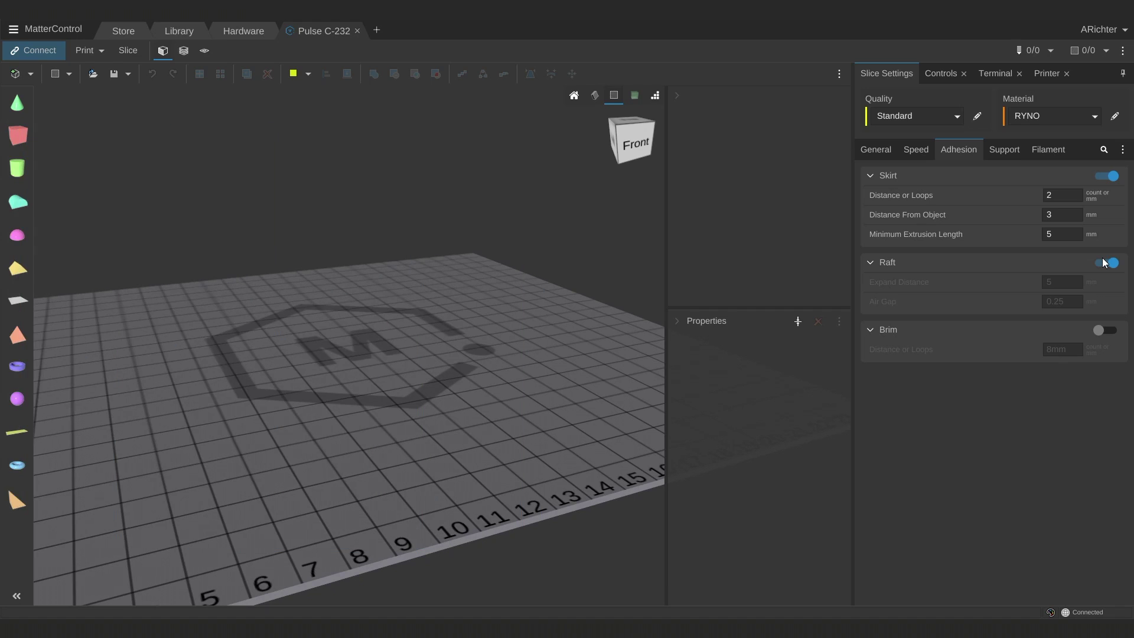
{"action": "left_click", "coordinate": [1103, 259]}
{"action": "left_click", "coordinate": [1110, 331]}
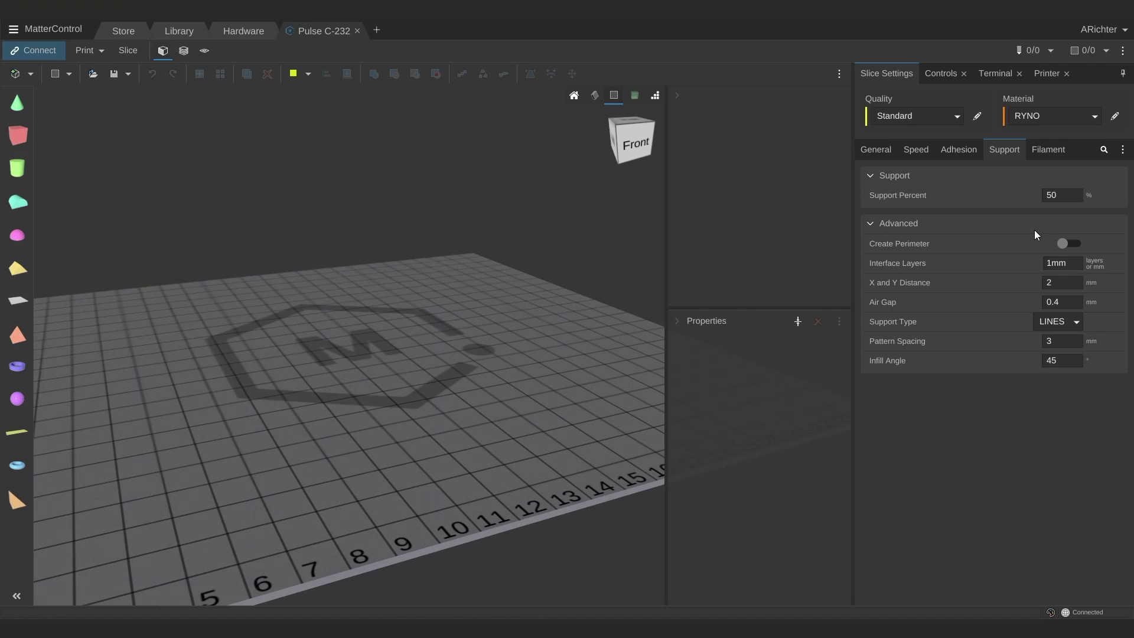
Step: Switch on Create Perimeter for the support material
{"action": "mouse_move", "coordinate": [1124, 196]}
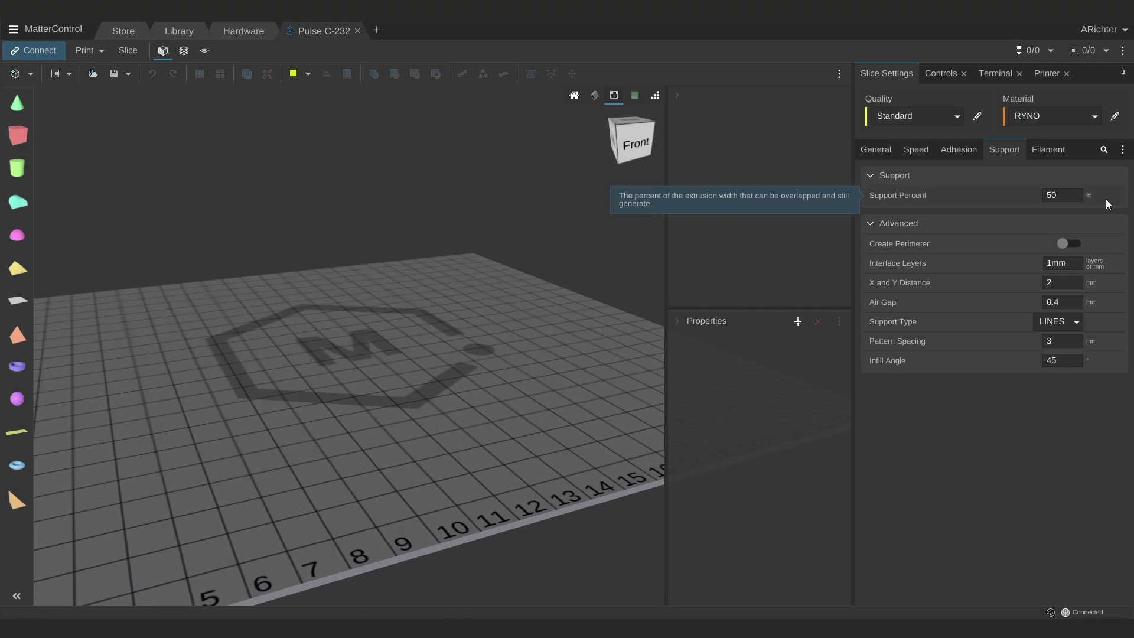
{"action": "mouse_move", "coordinate": [1030, 243]}
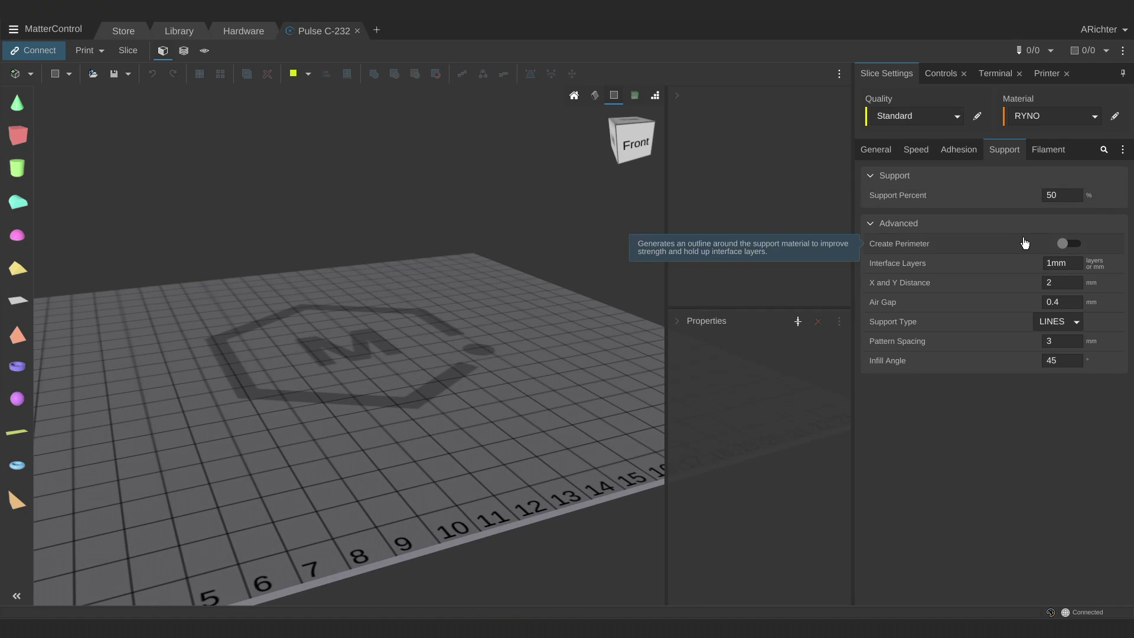
{"action": "left_click", "coordinate": [1069, 250]}
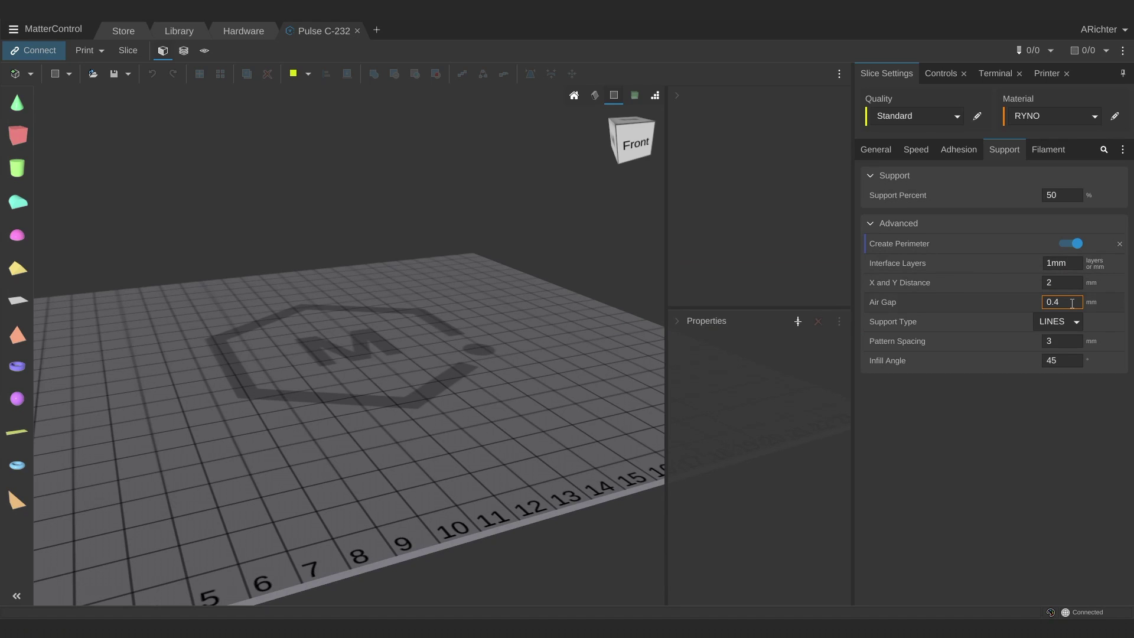
{"action": "left_click", "coordinate": [1028, 112]}
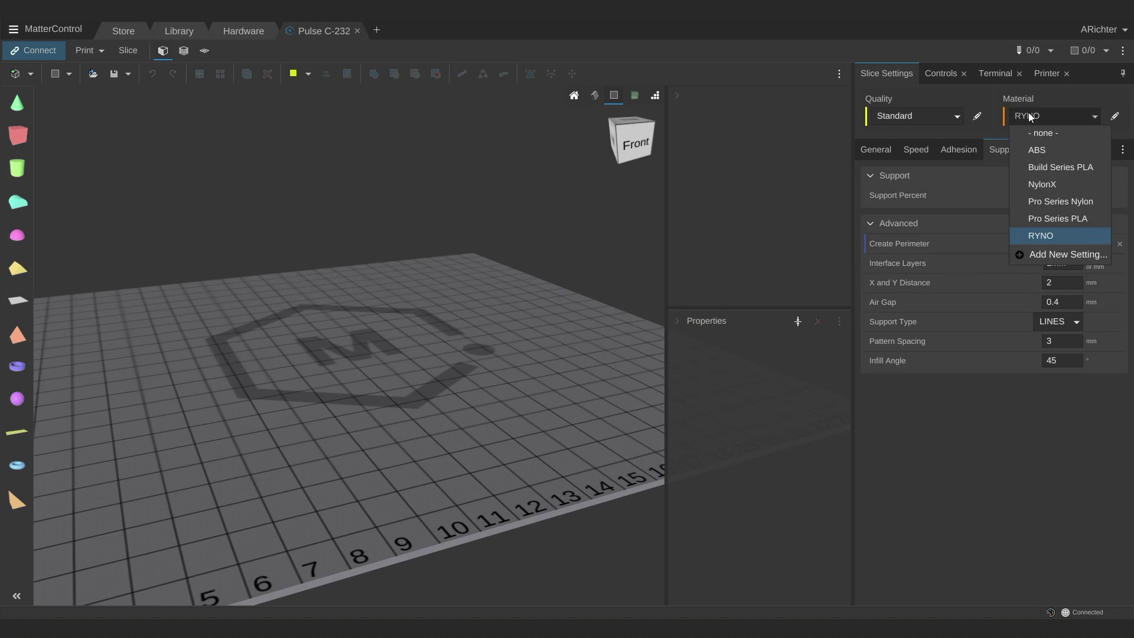
Step: Keep RYNO as the material and select Retract Length on the Filament tab
{"action": "left_click", "coordinate": [1028, 112]}
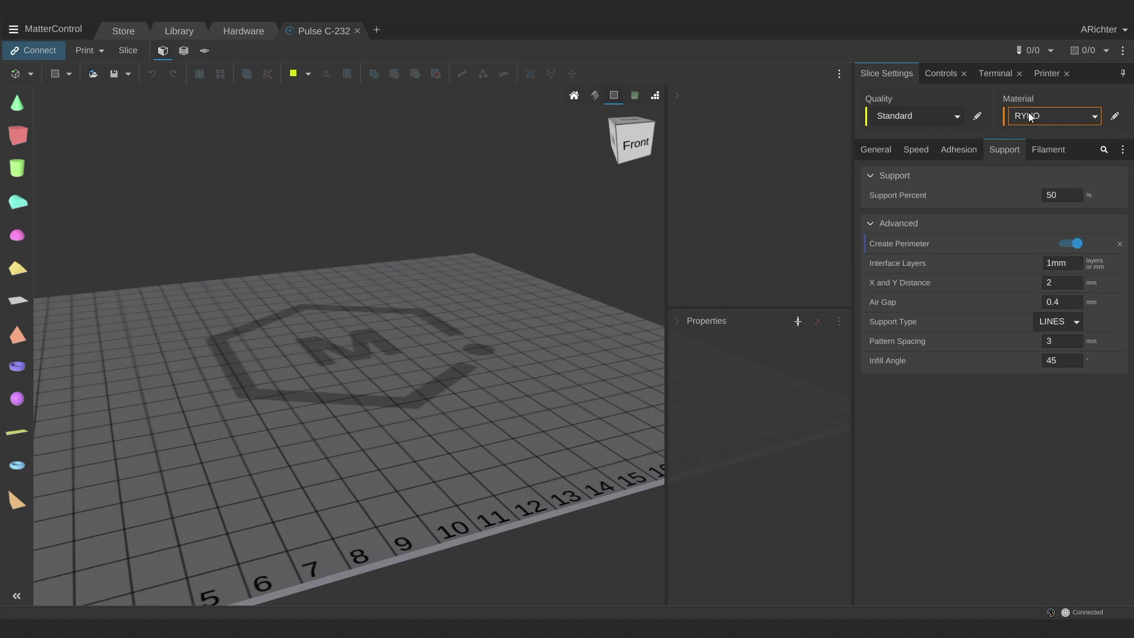
{"action": "left_click", "coordinate": [1043, 155]}
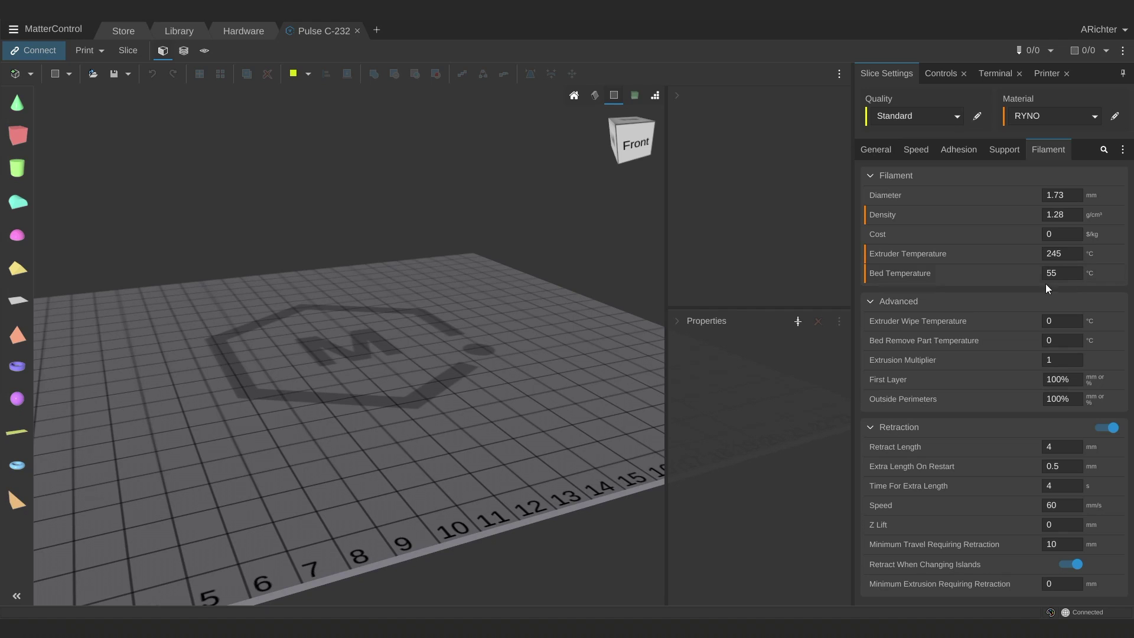
{"action": "left_click", "coordinate": [1056, 444]}
Step: Set Retract Length to 4.25 mm and retraction Speed to 70 mm/s
{"action": "left_click", "coordinate": [1056, 446]}
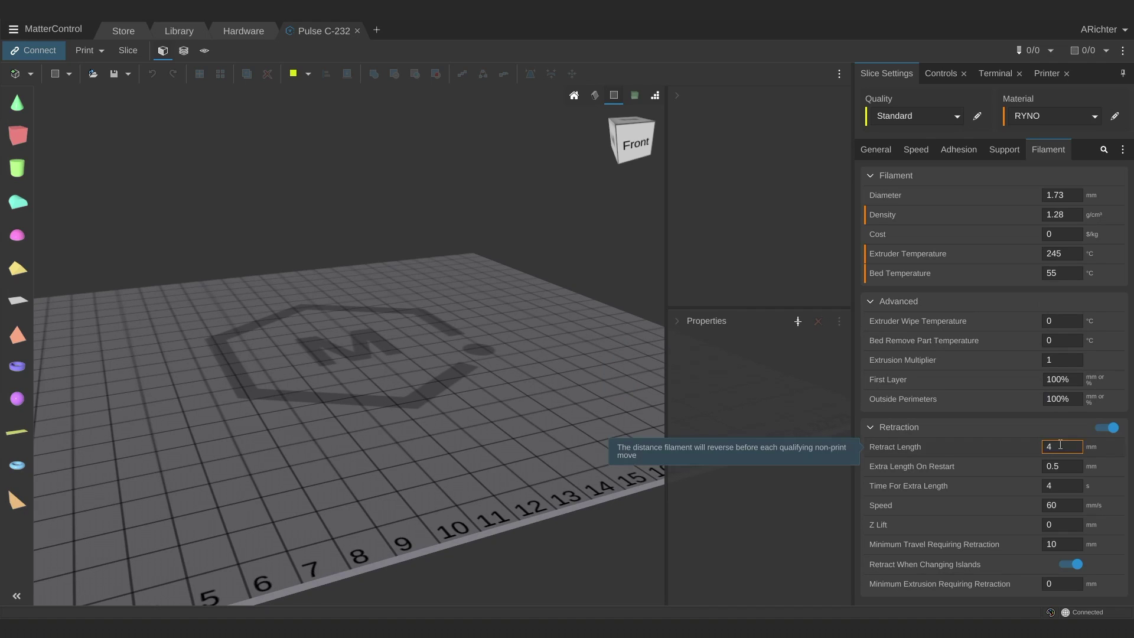
{"action": "type", "text": "4.25"}
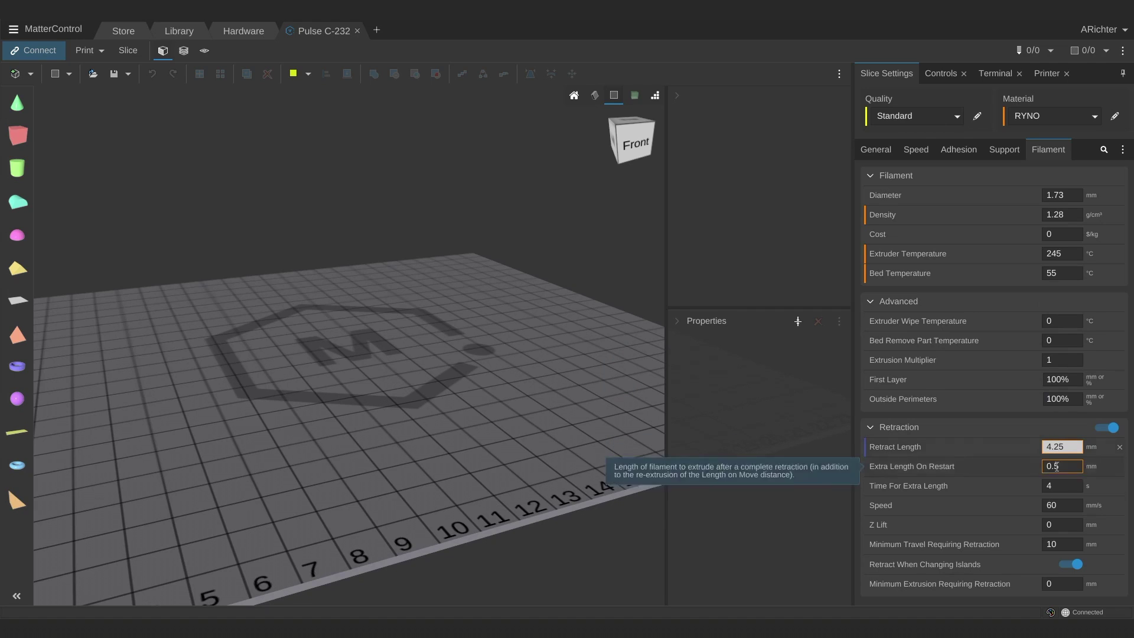
{"action": "left_click", "coordinate": [1064, 502]}
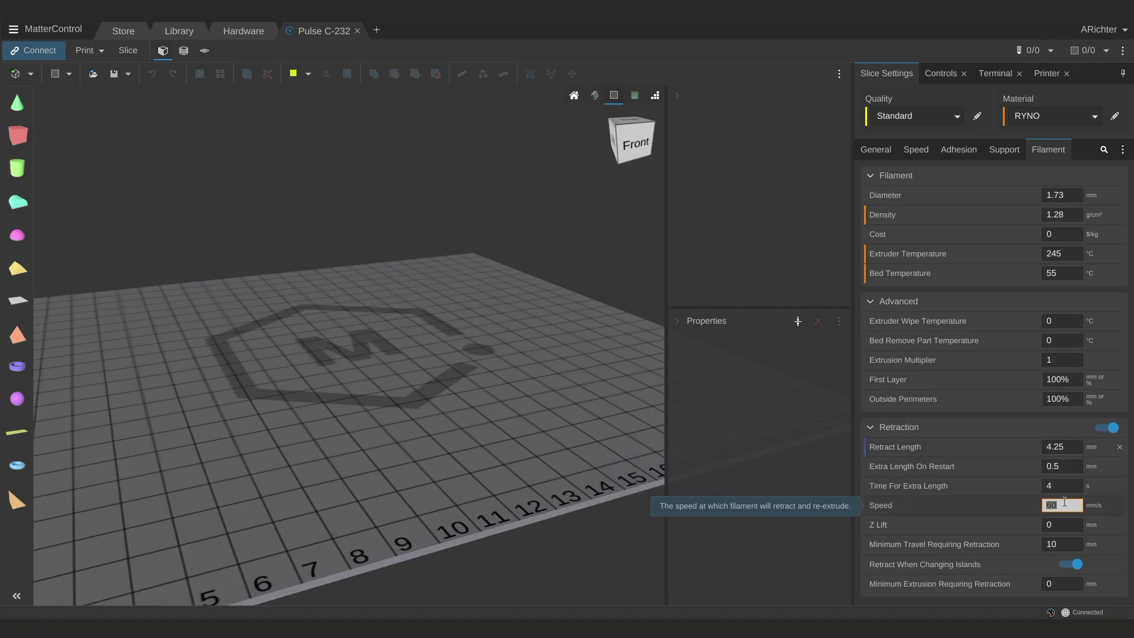
{"action": "type", "text": "70"}
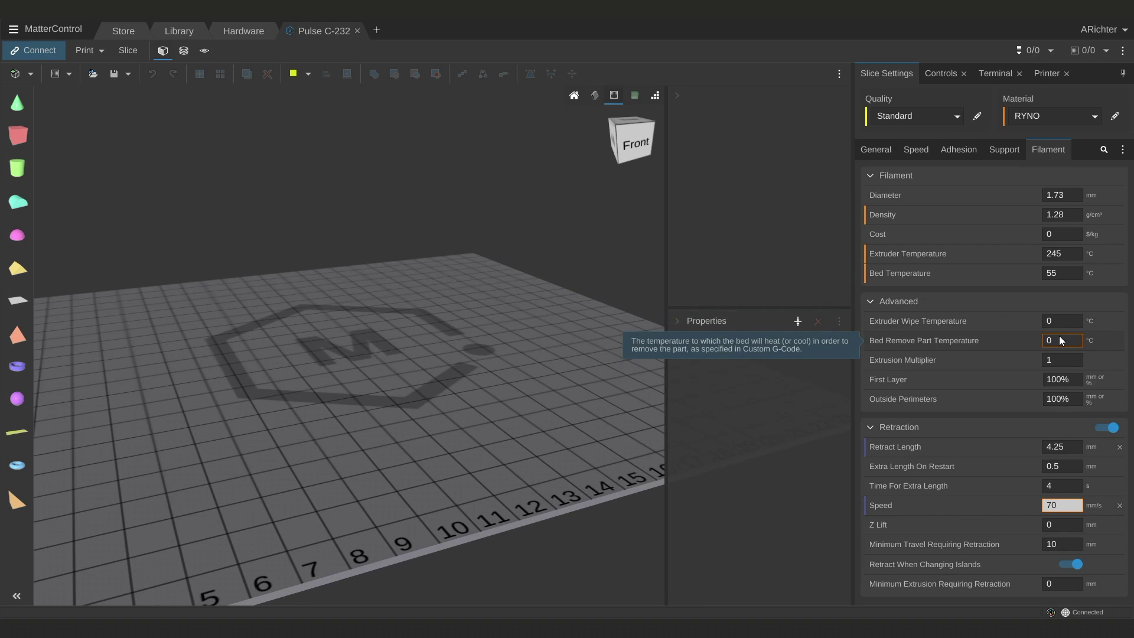
Step: Open MatterControl's Help window from the top-left application menu
{"action": "left_click", "coordinate": [14, 30]}
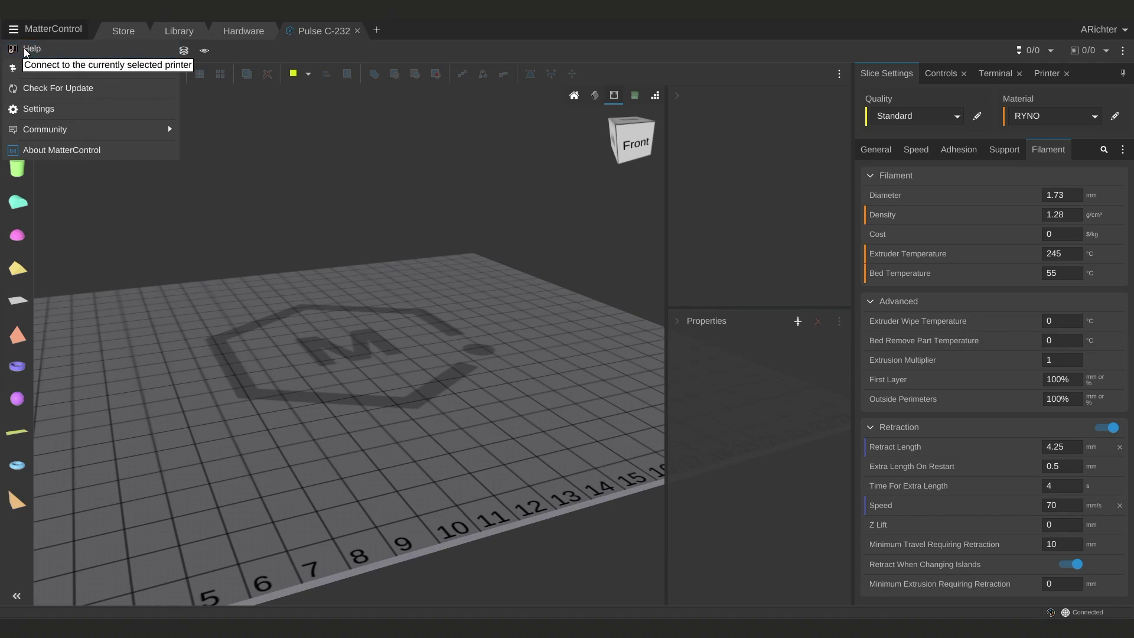
{"action": "left_click", "coordinate": [31, 49]}
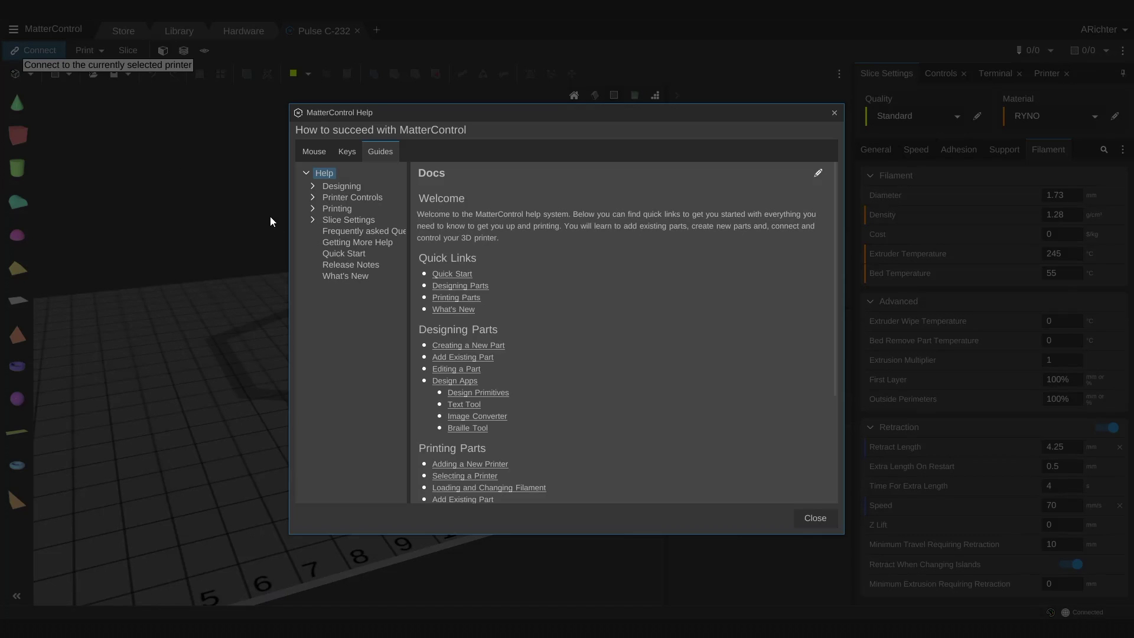